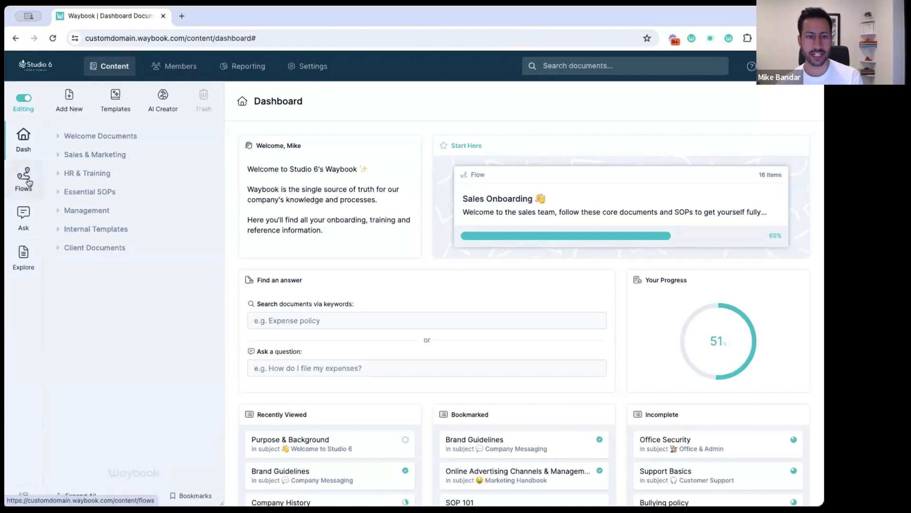
# Go to Flows and toggle Editing off and back on to list all 24 editable flows
pyautogui.click(26, 179)
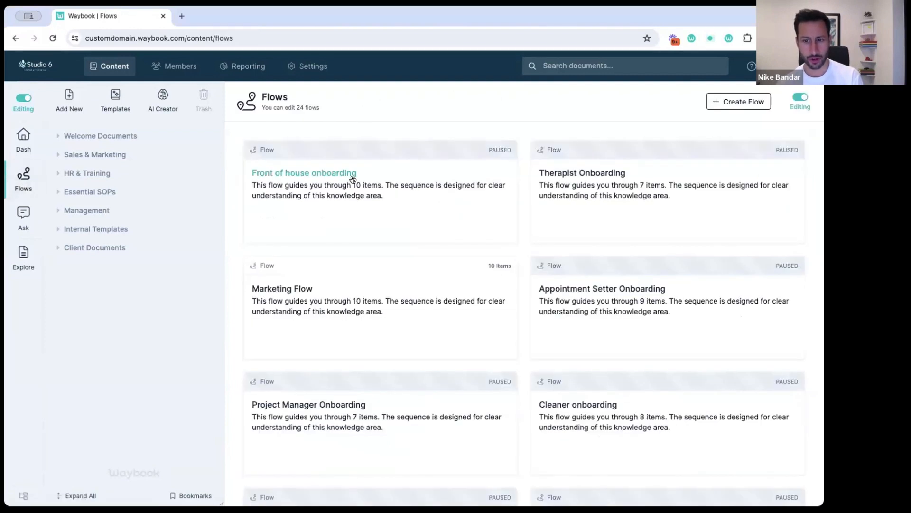
pyautogui.click(801, 98)
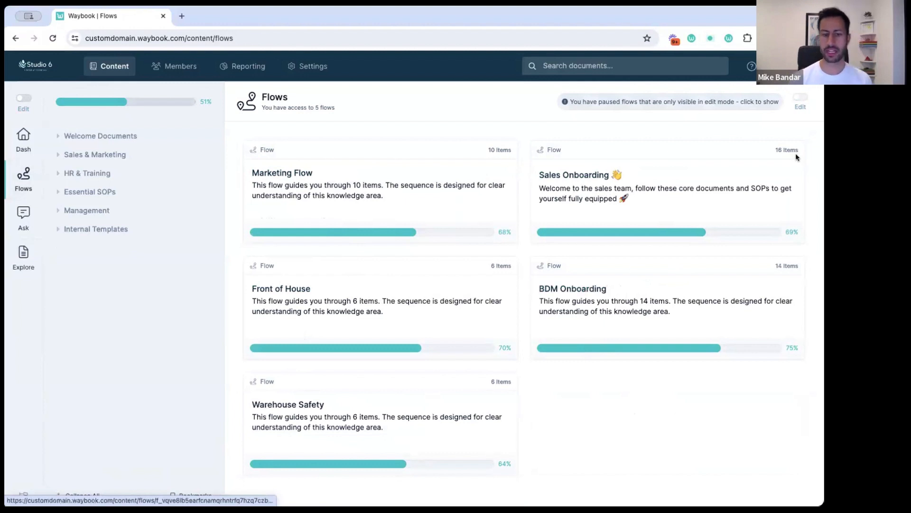
pyautogui.click(801, 97)
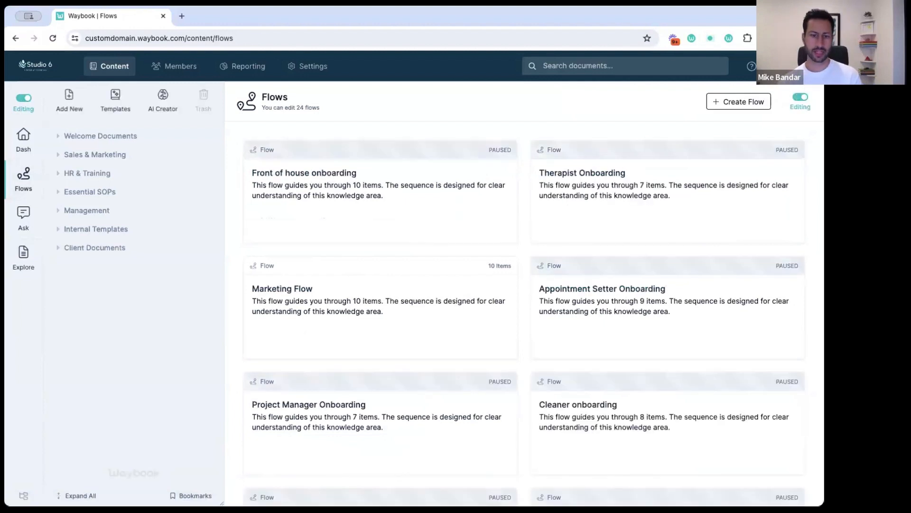
pyautogui.scroll(-2, 633, 249)
pyautogui.scroll(2, 634, 250)
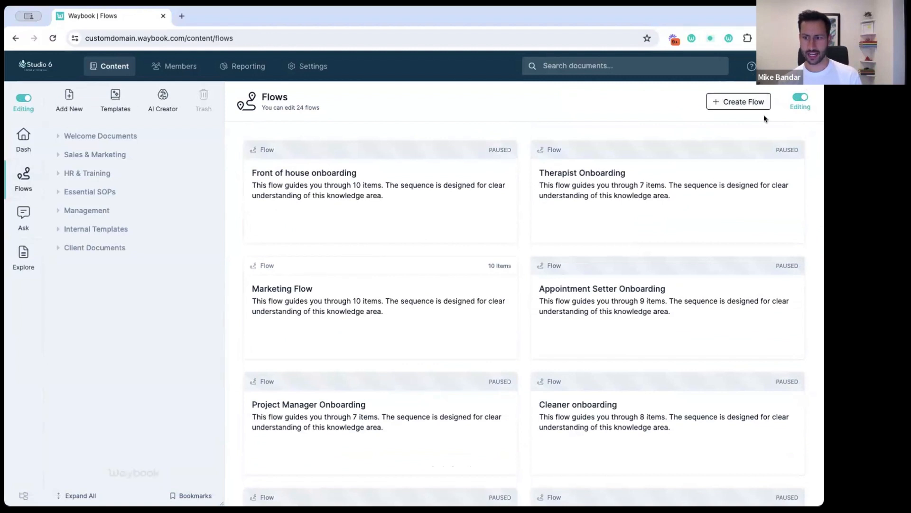
# Create a flow named 'Pilot Onboarding' and expand the Welcome Documents folder
pyautogui.click(729, 103)
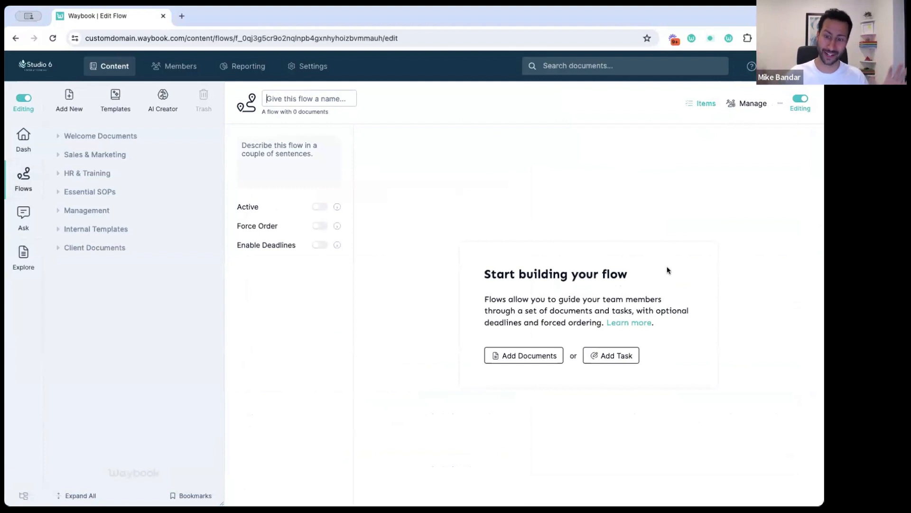
pyautogui.write('Pl')
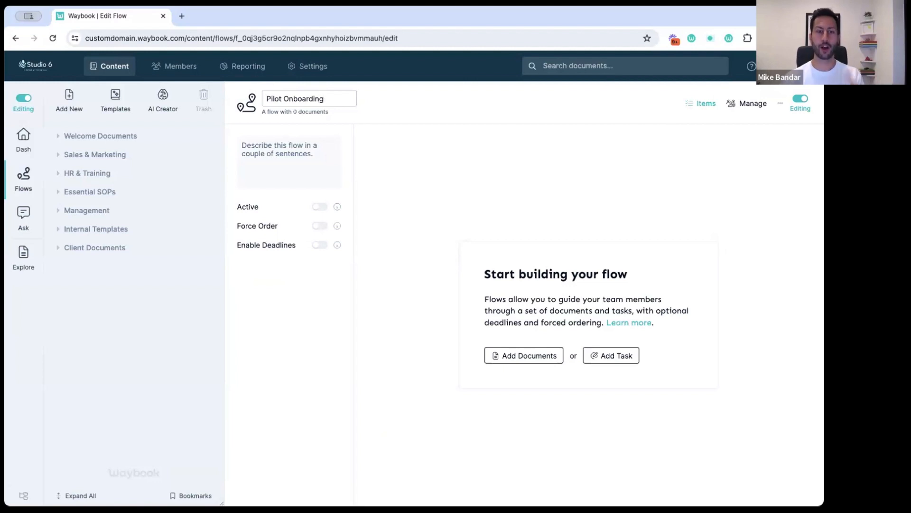
pyautogui.write('lot Onboarding')
pyautogui.press('Return')
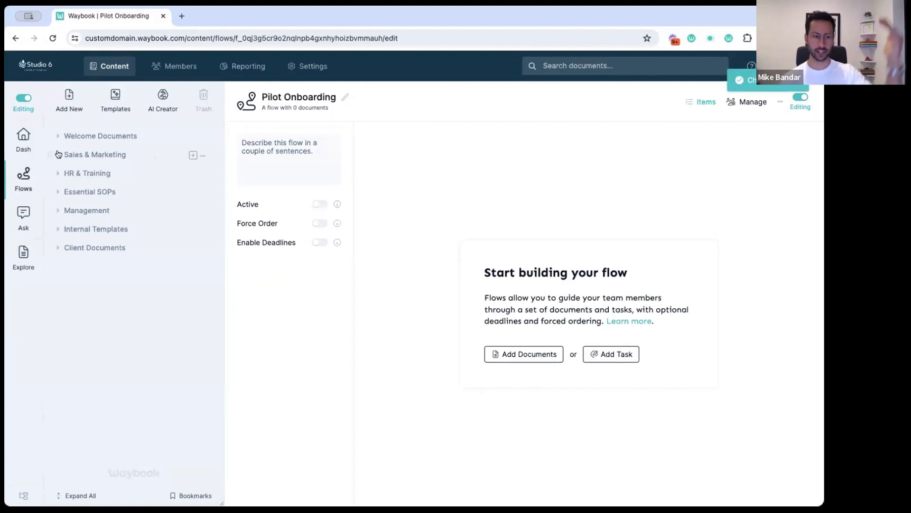
pyautogui.click(56, 136)
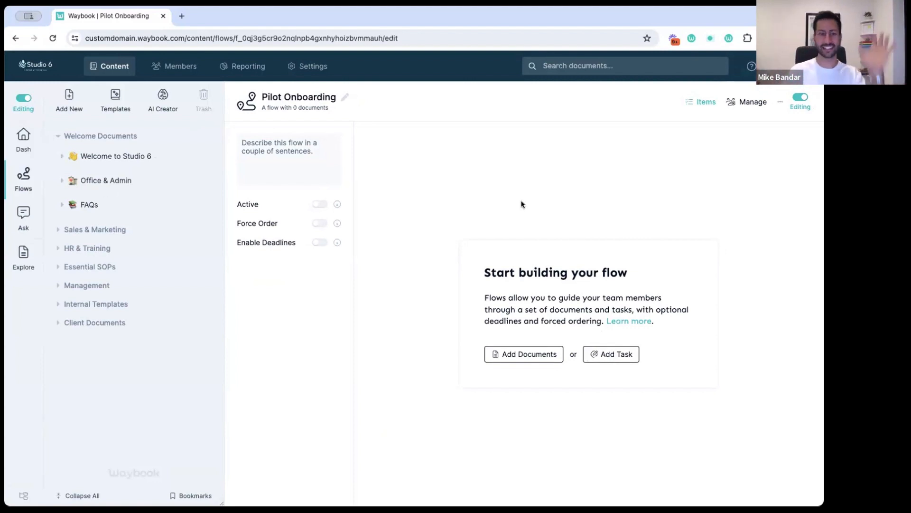
# Add all Welcome to Studio 6 documents plus Brand Guidelines, Support Tools and Guest Post Request Template
pyautogui.click(544, 360)
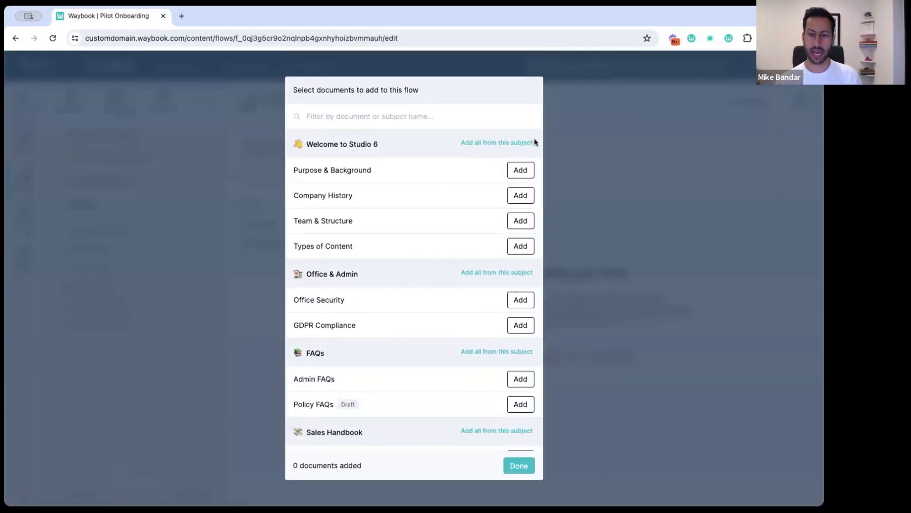
pyautogui.click(508, 142)
pyautogui.scroll(-5, 460, 203)
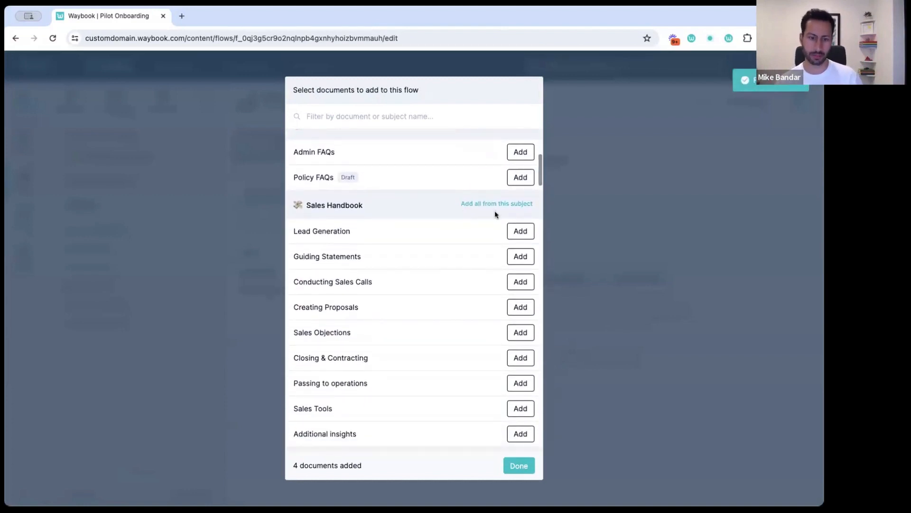
pyautogui.scroll(-5, 495, 211)
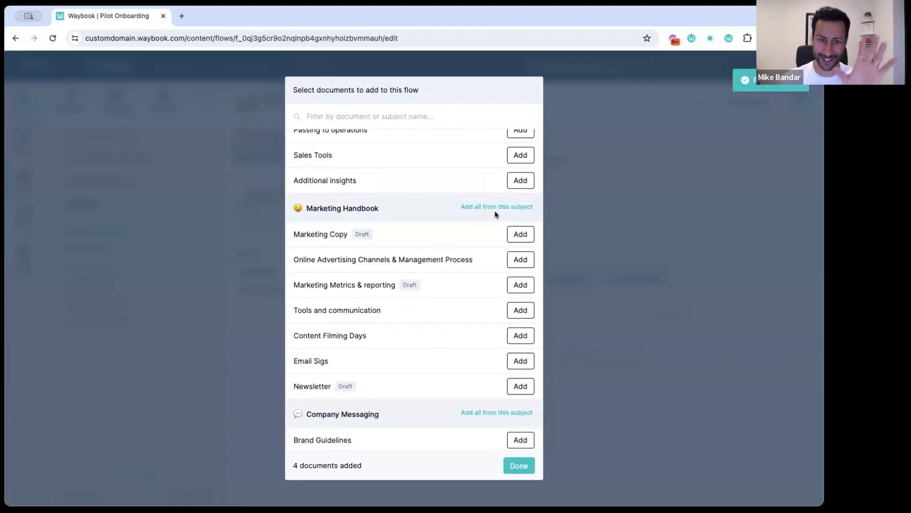
pyautogui.scroll(-3, 495, 212)
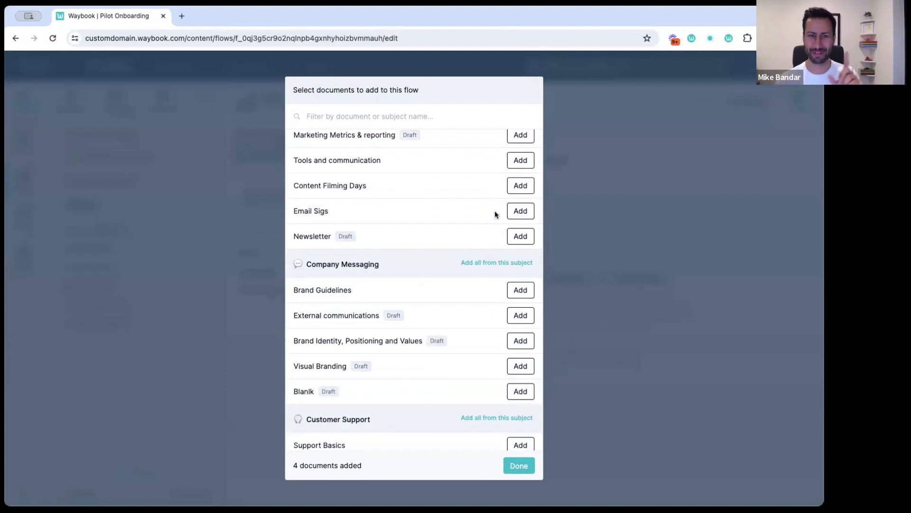
pyautogui.click(521, 289)
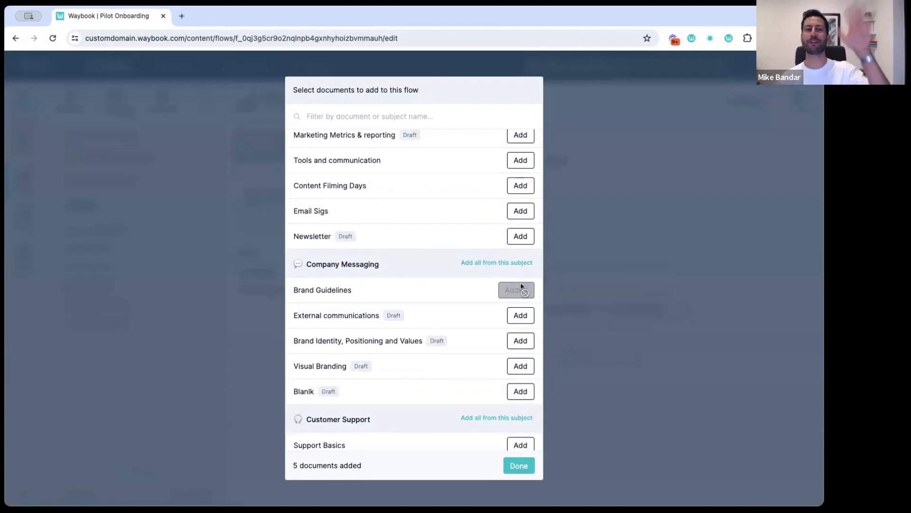
pyautogui.scroll(-2, 521, 285)
pyautogui.scroll(-4, 521, 285)
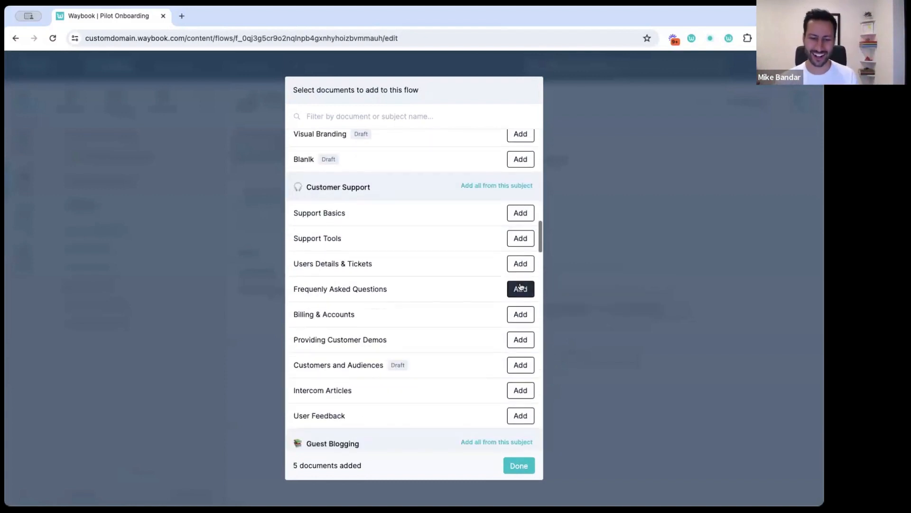
pyautogui.click(520, 238)
pyautogui.scroll(-4, 520, 236)
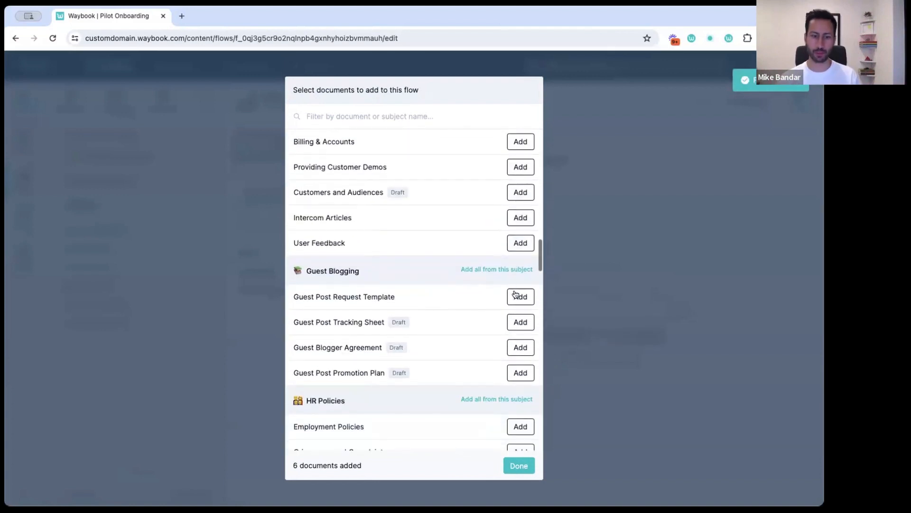
pyautogui.click(518, 295)
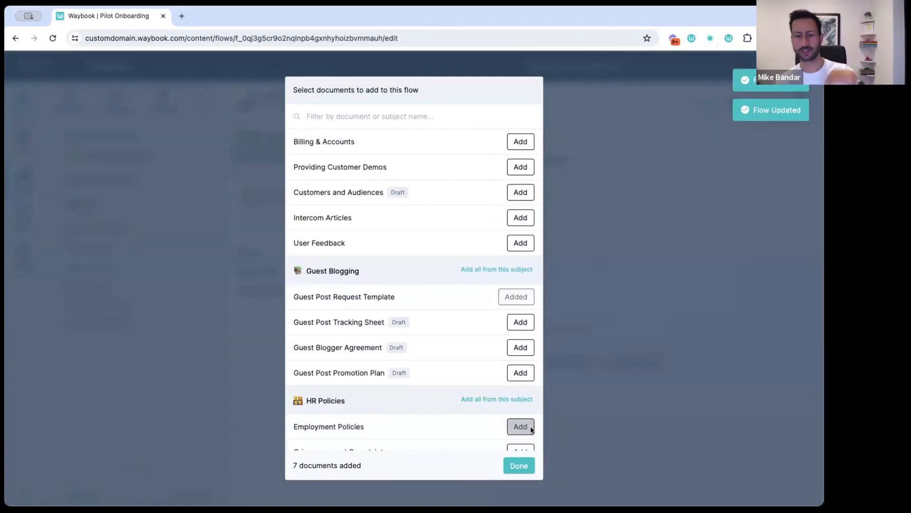
pyautogui.click(519, 465)
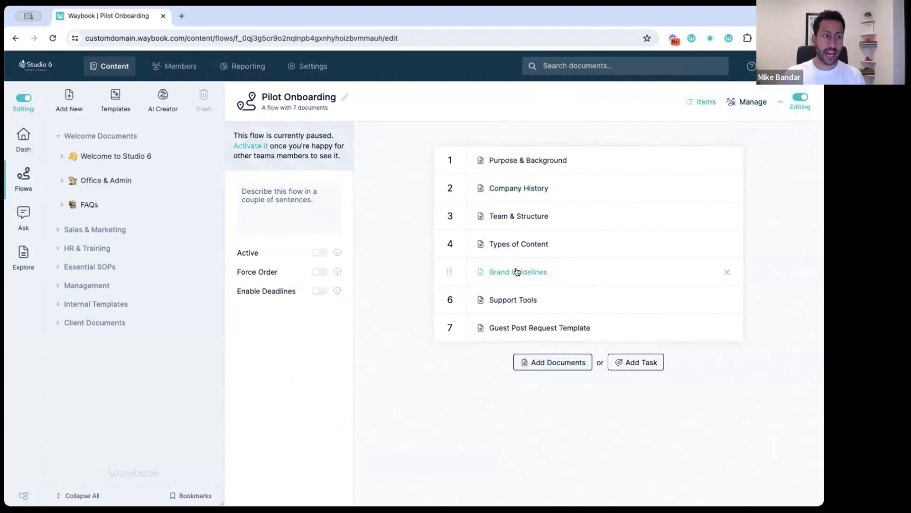
# Add a task named 'Schedule a call with' plus the contact's first name, pasting the Calendly link into its details
pyautogui.click(644, 363)
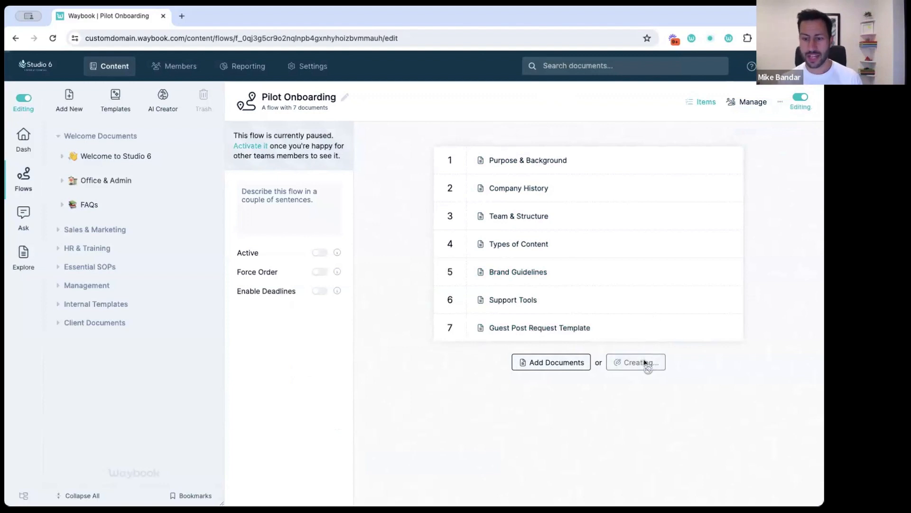
pyautogui.click(521, 379)
pyautogui.scroll(-1, 506, 388)
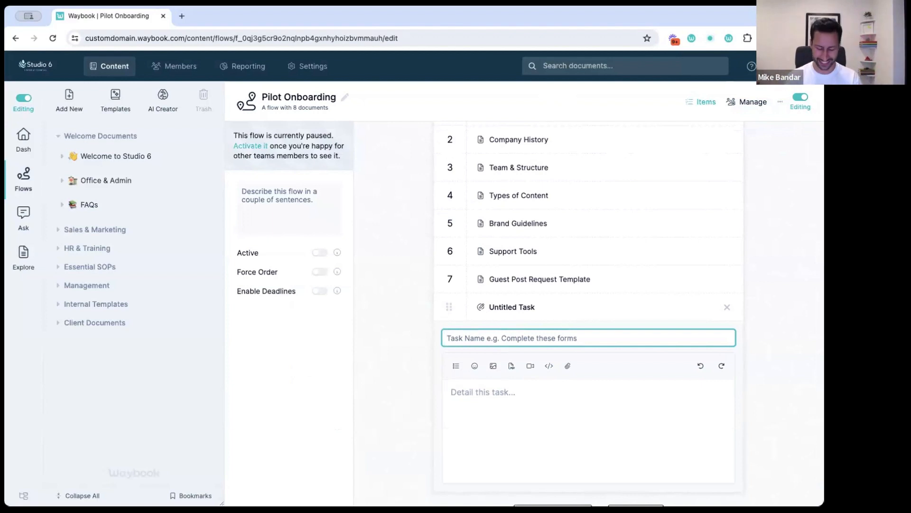
pyautogui.write('Book')
pyautogui.press('BackSpace')
pyautogui.press('BackSpace')
pyautogui.press('BackSpace')
pyautogui.press('BackSpace')
pyautogui.press('BackSpace')
pyautogui.write('Sc')
pyautogui.press('BackSpace')
pyautogui.write('chedule a cal with')
pyautogui.press('BackSpace')
pyautogui.press('BackSpace')
pyautogui.press('BackSpace')
pyautogui.press('BackSpace')
pyautogui.press('BackSpace')
pyautogui.write('l')
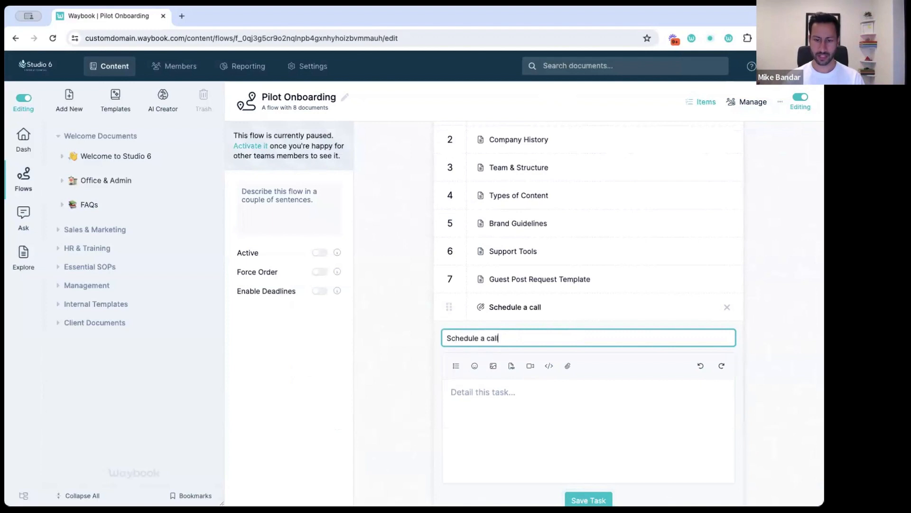
pyautogui.write(' with Mike')
pyautogui.click(565, 411)
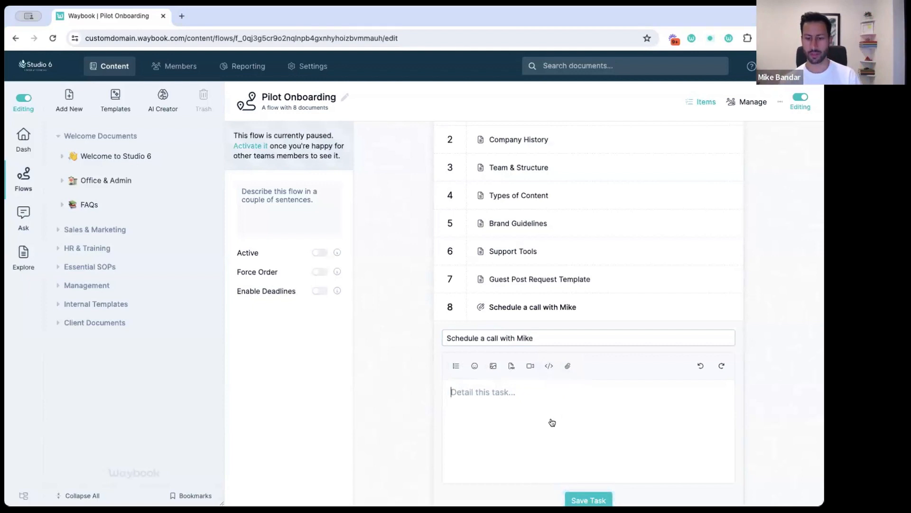
pyautogui.press('super+v')
# Replace the pasted link with an embedded Calendly booking card and save the task
pyautogui.tripleClick(630, 401)
pyautogui.press('BackSpace')
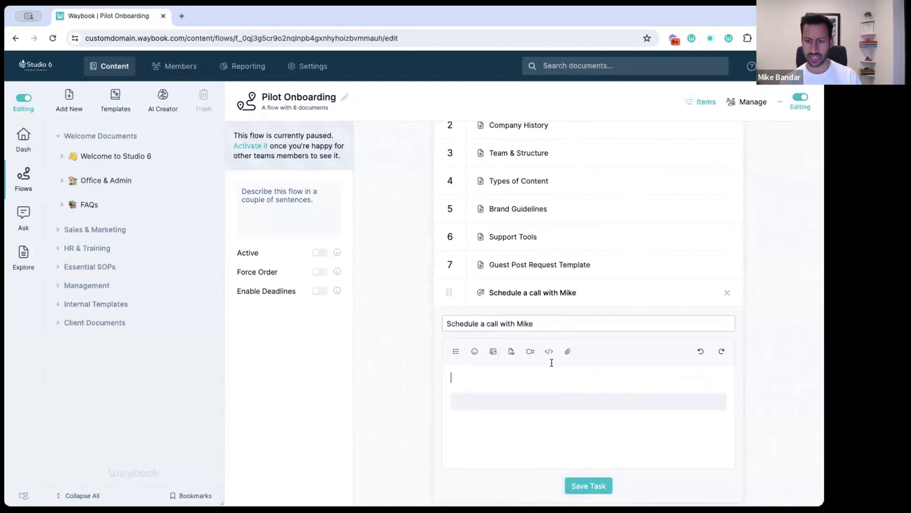
pyautogui.press('BackSpace')
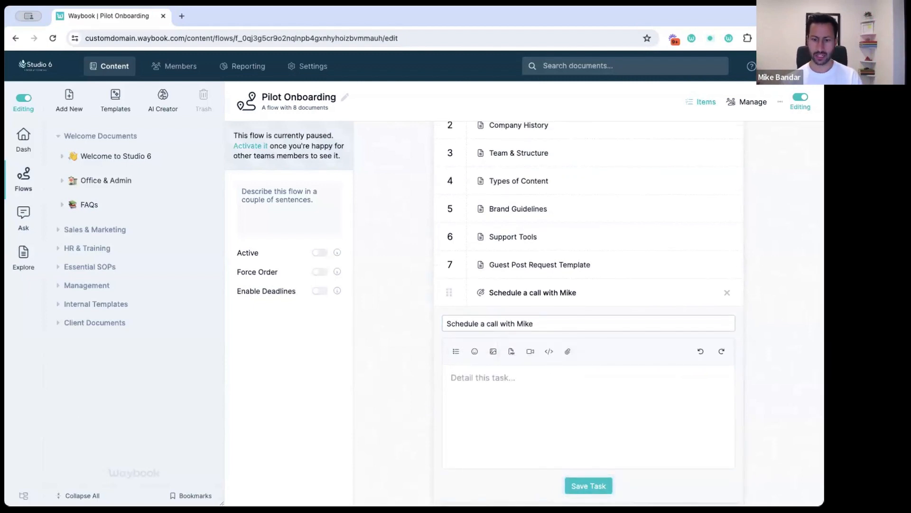
pyautogui.click(549, 351)
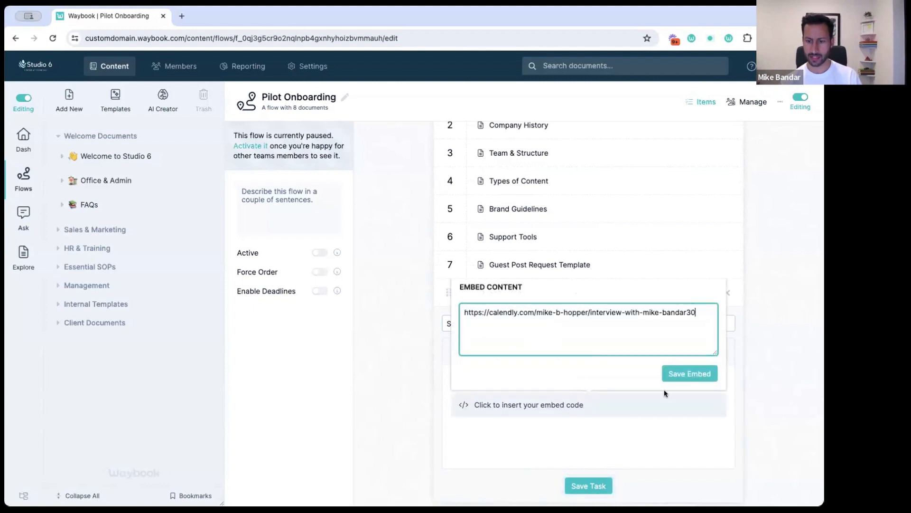
pyautogui.click(687, 375)
pyautogui.scroll(-1, 668, 382)
pyautogui.scroll(-4, 670, 384)
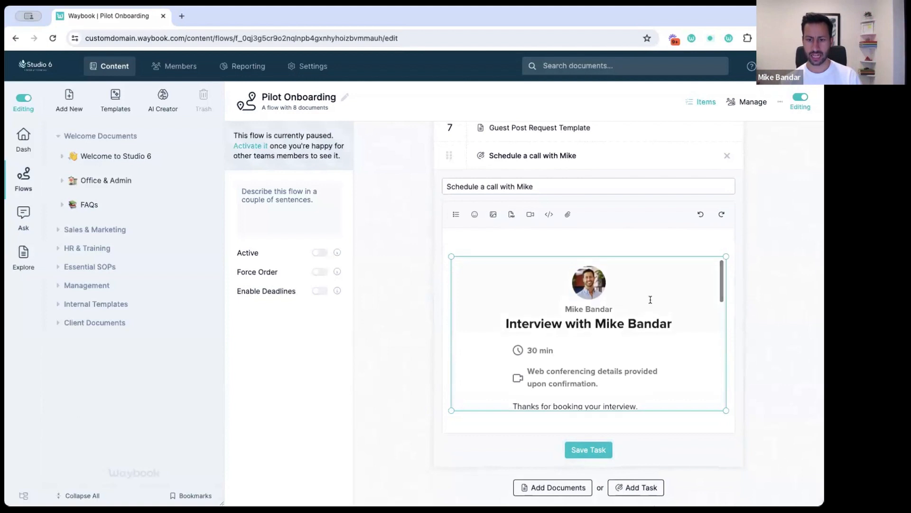
pyautogui.click(620, 237)
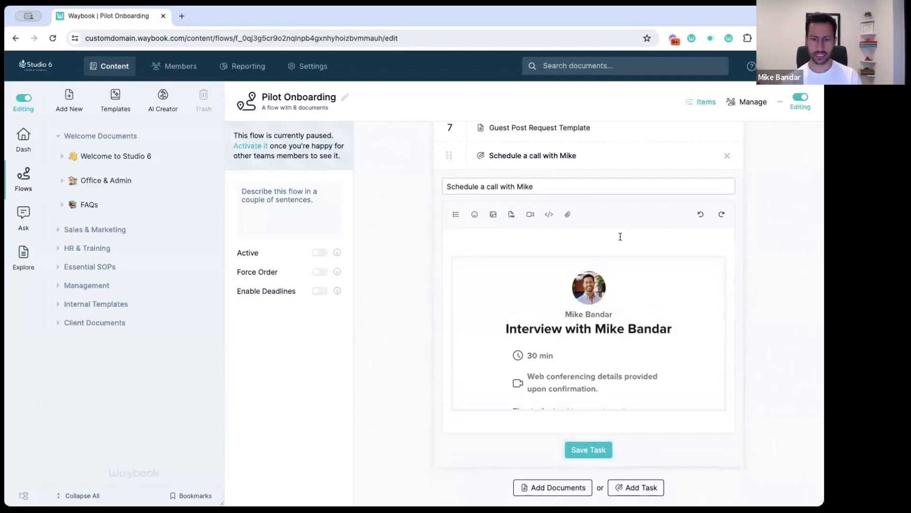
pyautogui.click(582, 451)
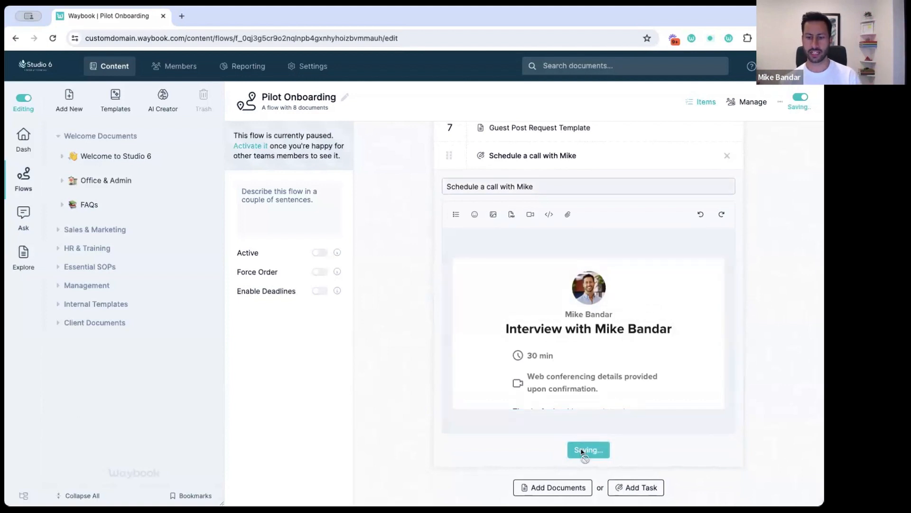
# Drag the call-scheduling task from position 8 to position 2, then check the neighbouring items
pyautogui.scroll(4, 591, 148)
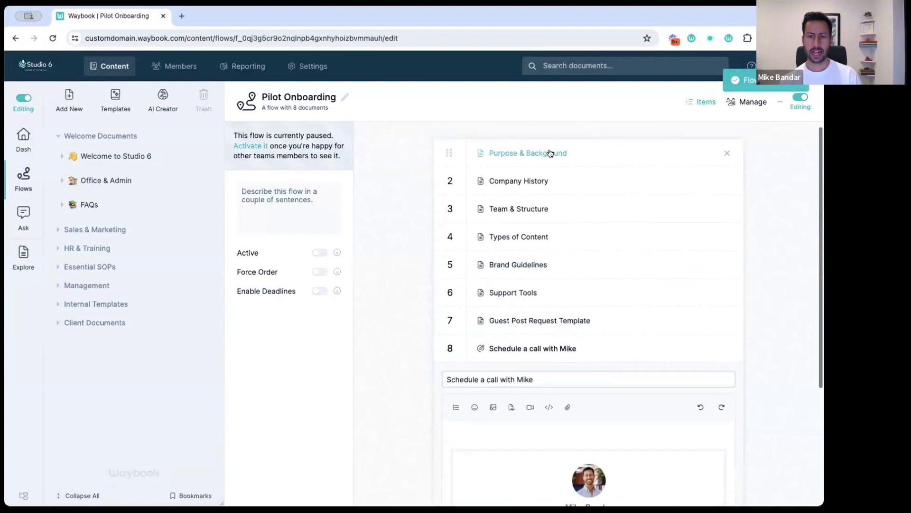
pyautogui.moveTo(448, 348); pyautogui.dragTo(449, 180)
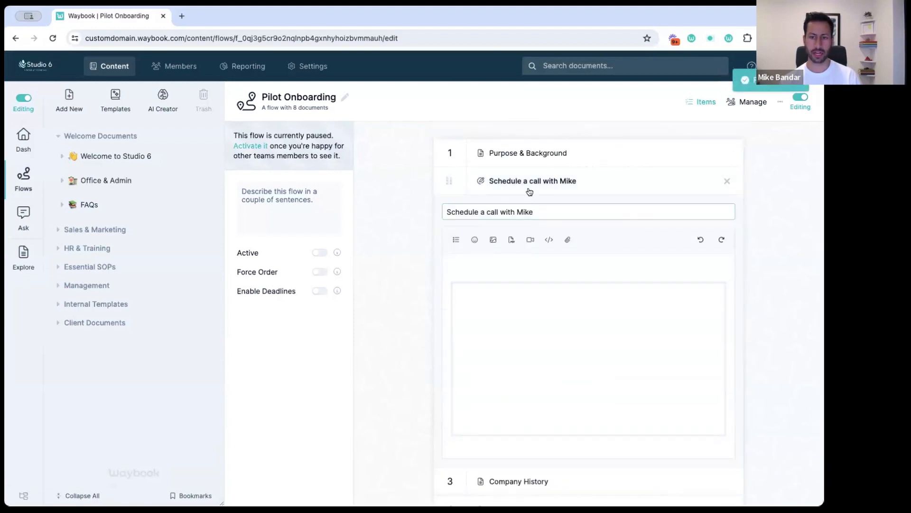
pyautogui.click(593, 152)
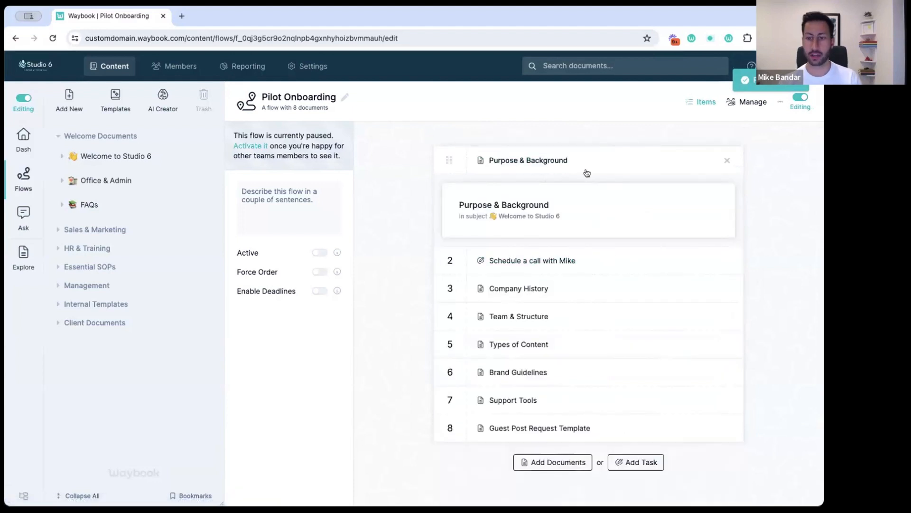
pyautogui.click(627, 254)
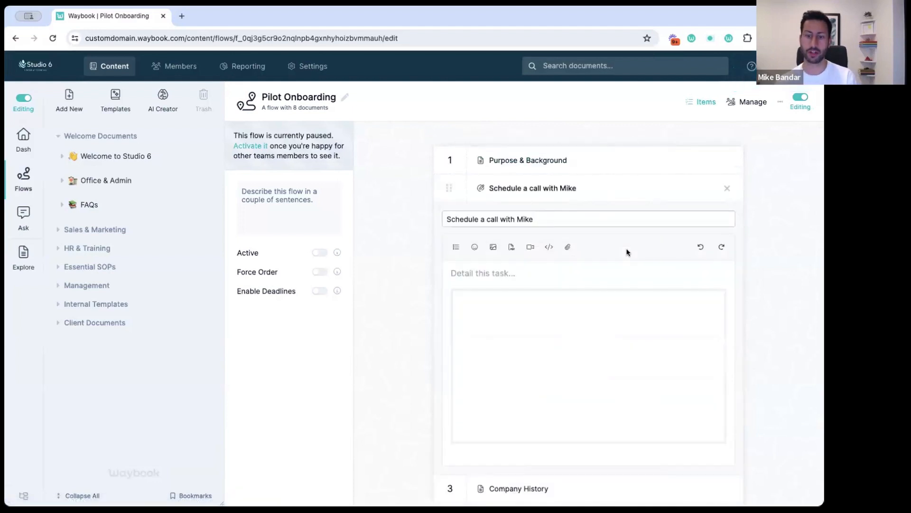
pyautogui.click(611, 191)
pyautogui.click(594, 221)
pyautogui.click(604, 222)
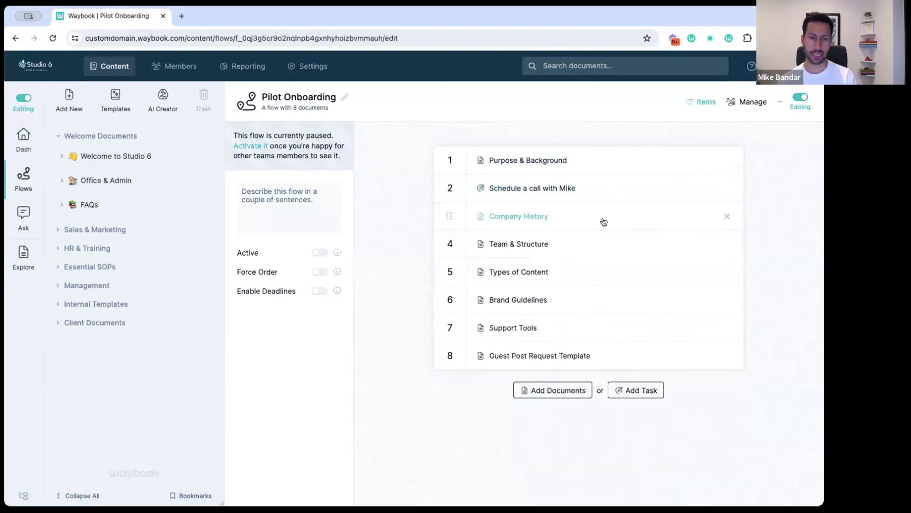
pyautogui.click(287, 208)
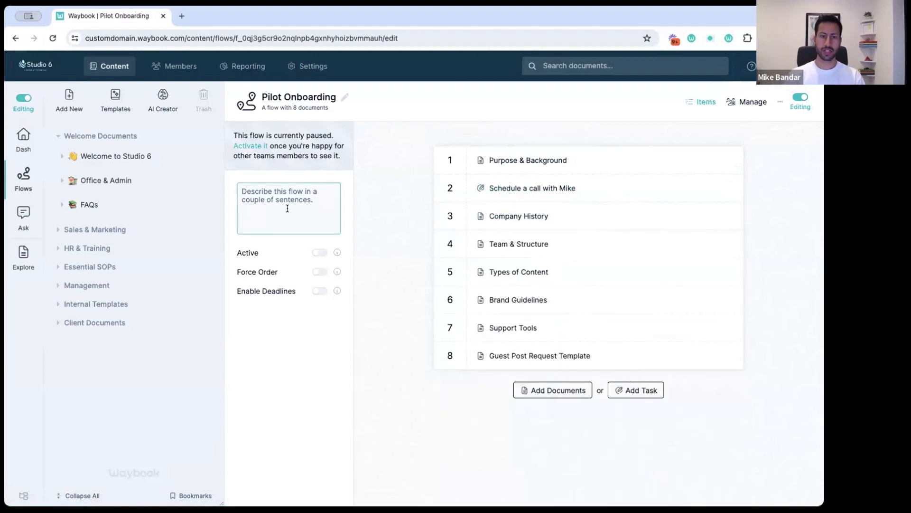
# Leave the flow description empty and switch on Force Order
pyautogui.write('Pilot o')
pyautogui.press('super+BackSpace')
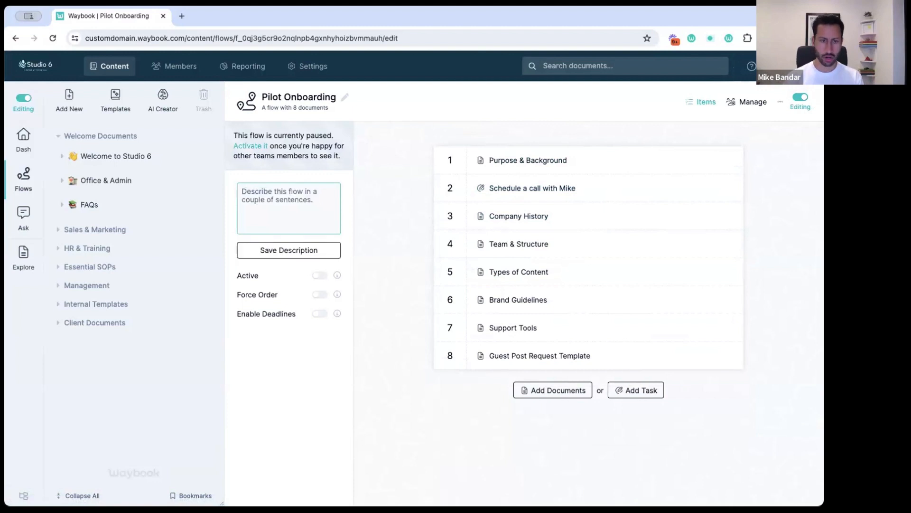
pyautogui.click(320, 295)
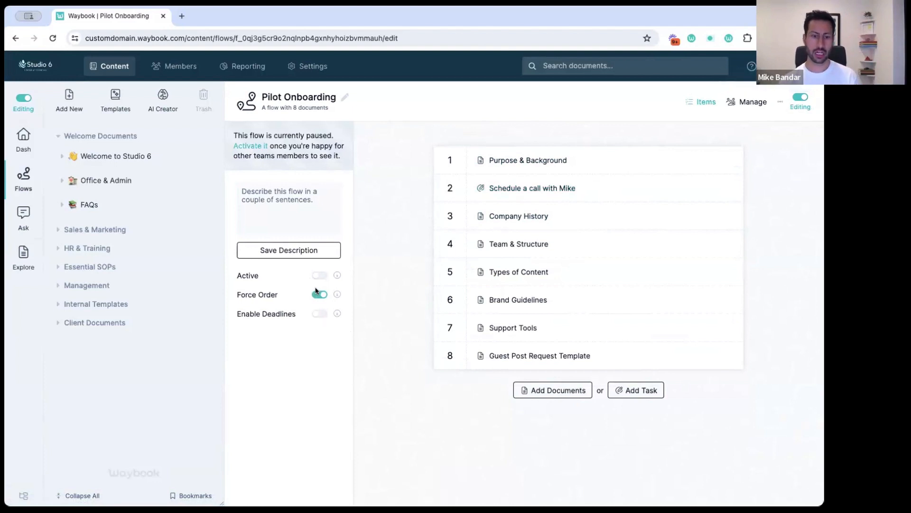
# Enable deadlines of 1–4 days on the items, activate the flow, and leave editing
pyautogui.click(316, 316)
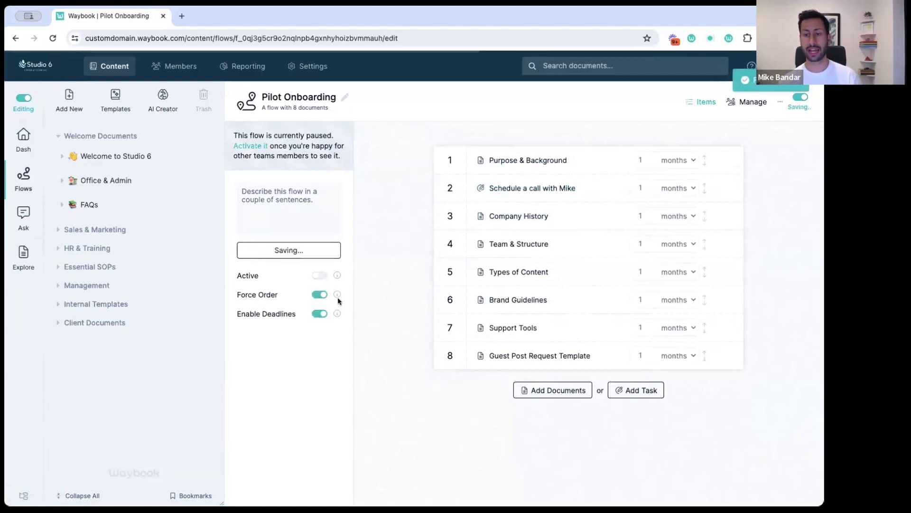
pyautogui.click(678, 162)
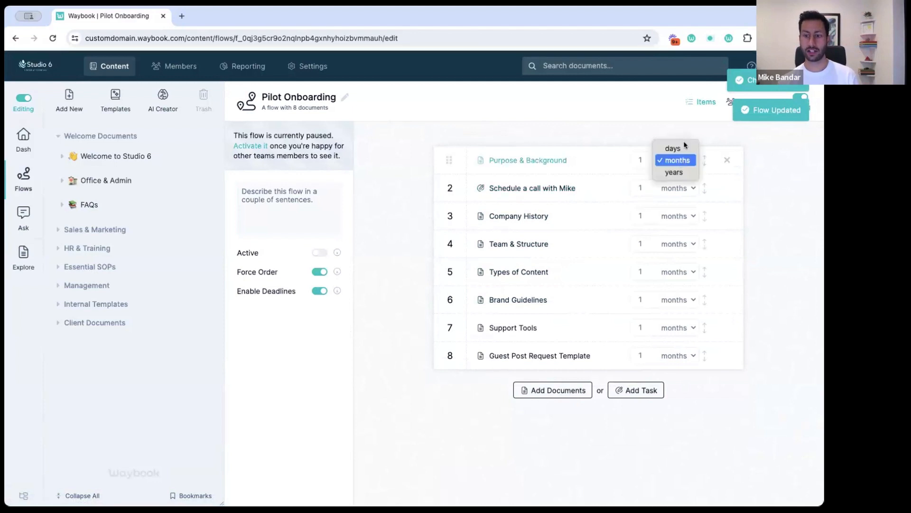
pyautogui.click(673, 147)
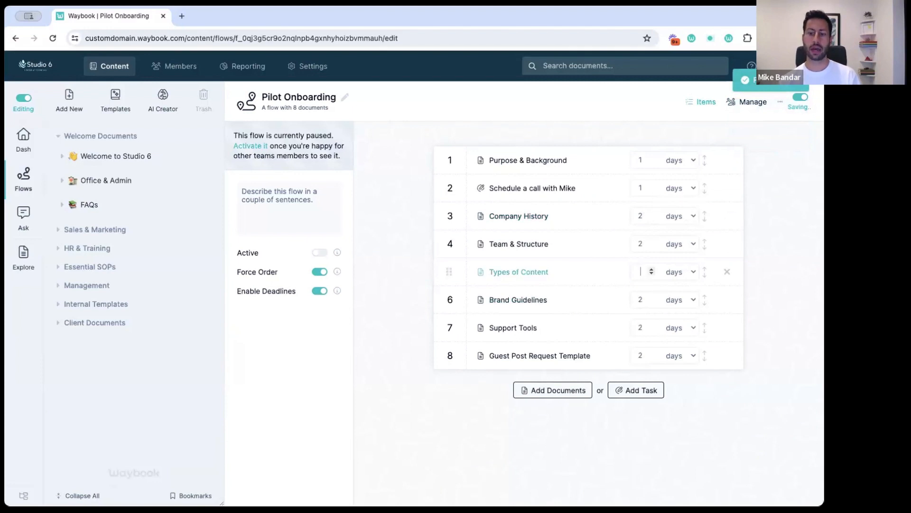
pyautogui.write('3')
pyautogui.click(643, 327)
pyautogui.write('4')
pyautogui.click(703, 335)
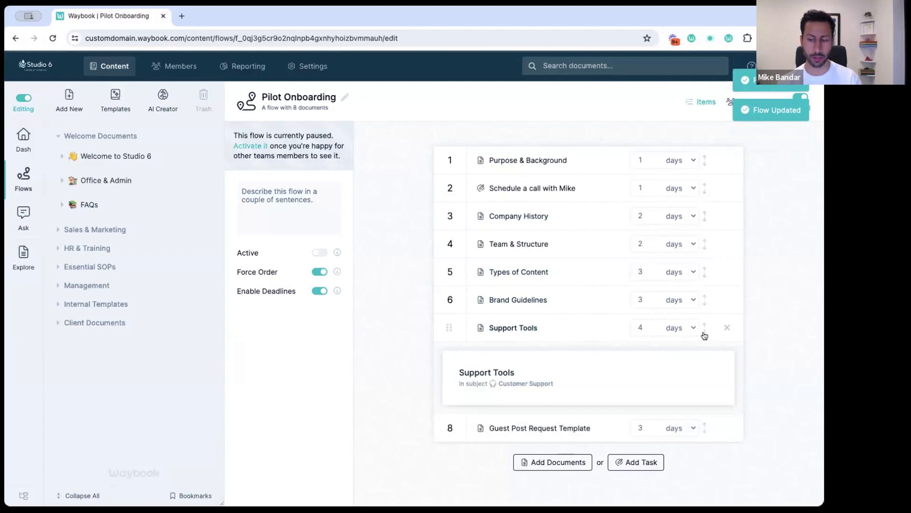
pyautogui.click(705, 331)
pyautogui.click(582, 335)
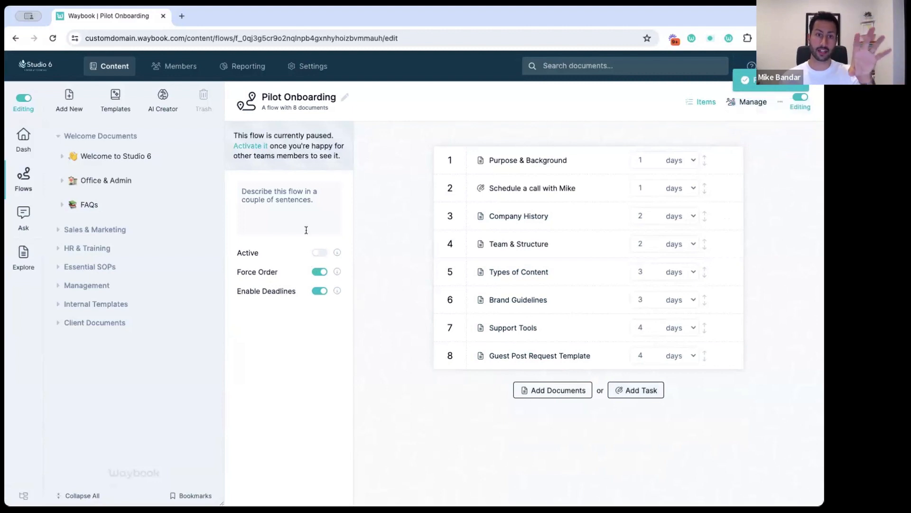
pyautogui.click(317, 253)
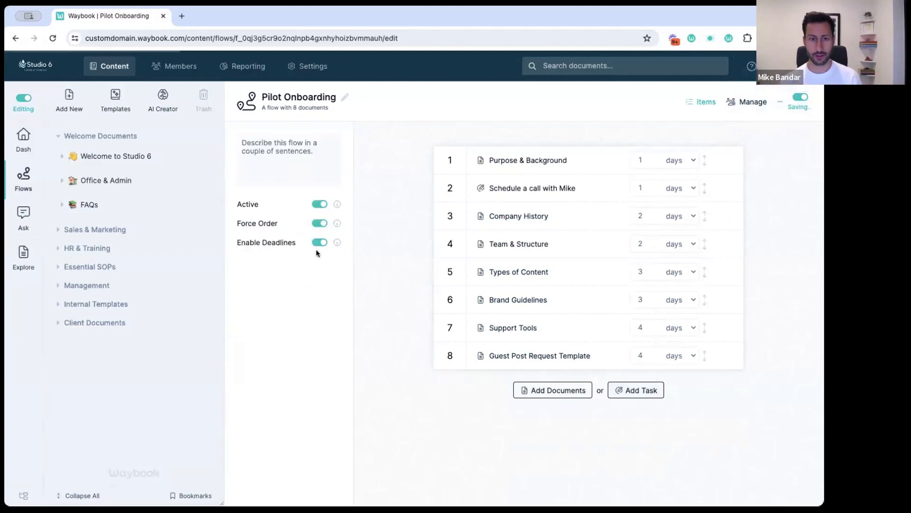
pyautogui.click(26, 97)
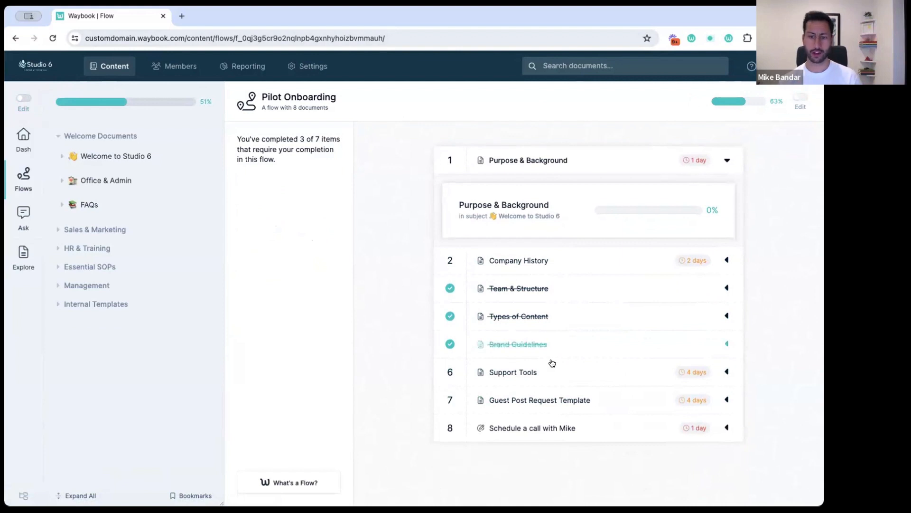
# Try opening Company History in the learner view while order is still forced
pyautogui.moveTo(693, 274)
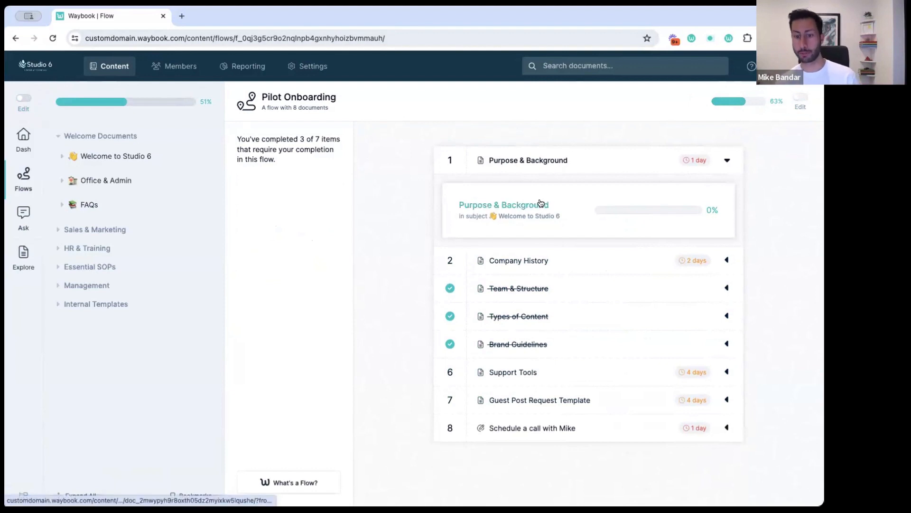
pyautogui.click(558, 263)
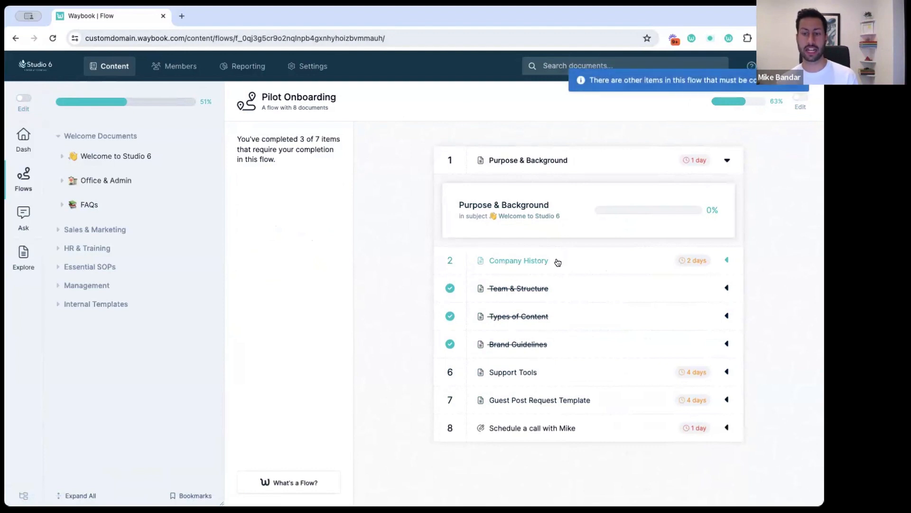
pyautogui.click(573, 170)
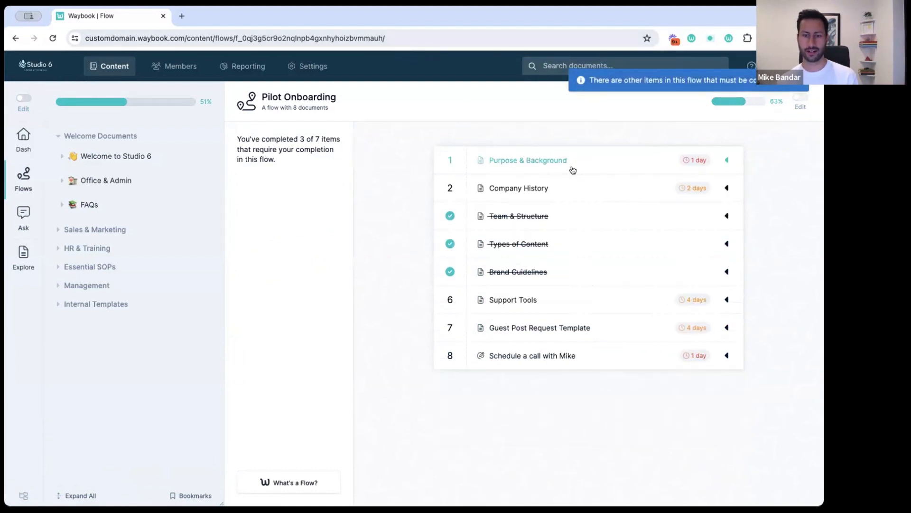
# Switch Force Order off in edit mode and confirm Company History now expands
pyautogui.click(796, 96)
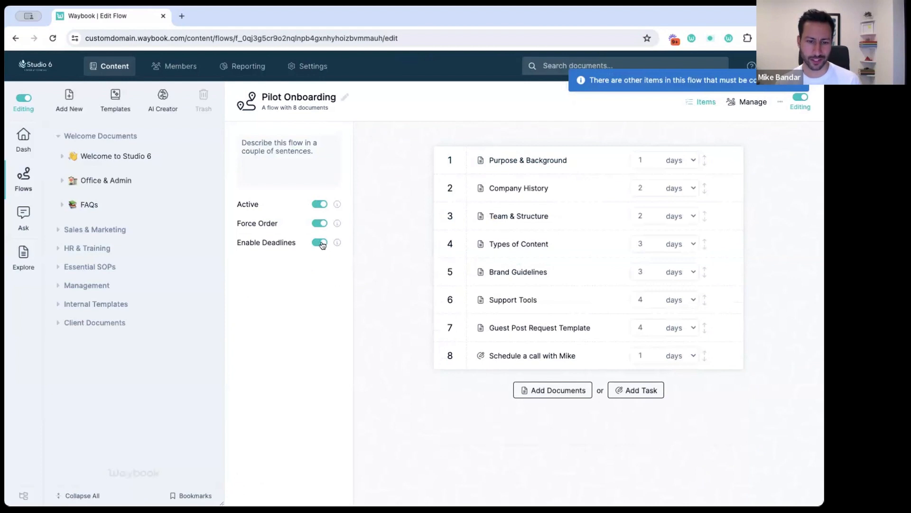
pyautogui.click(320, 222)
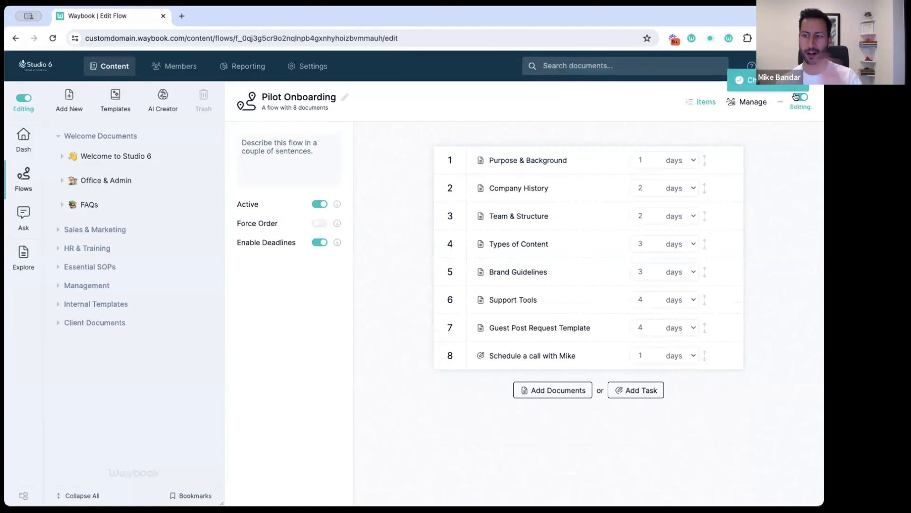
pyautogui.click(798, 97)
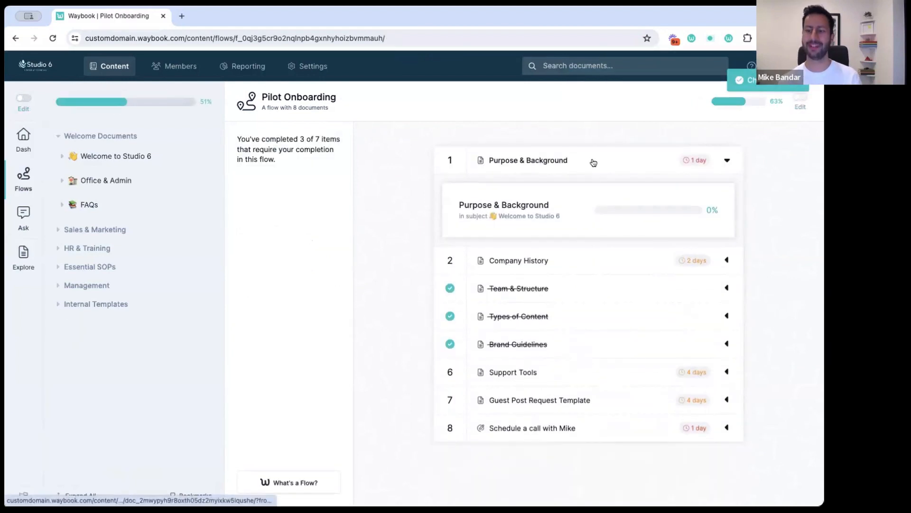
pyautogui.click(587, 162)
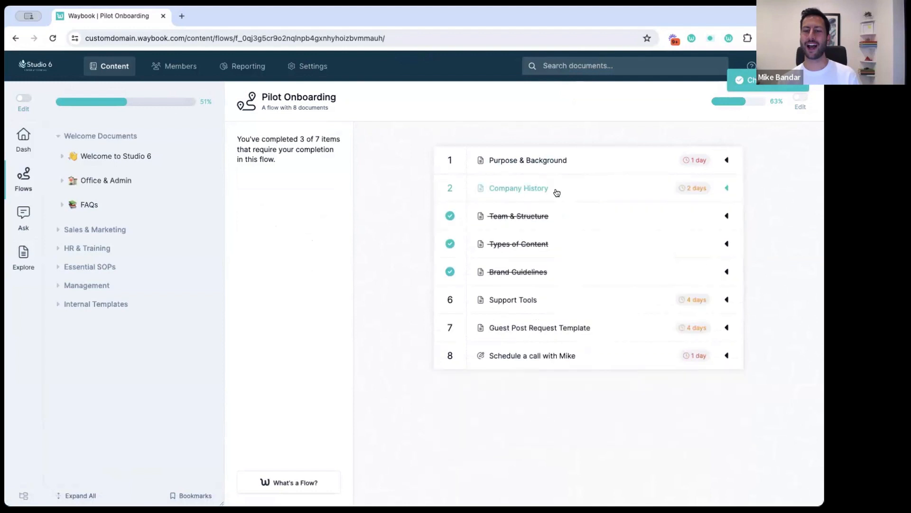
pyautogui.click(555, 189)
pyautogui.click(611, 189)
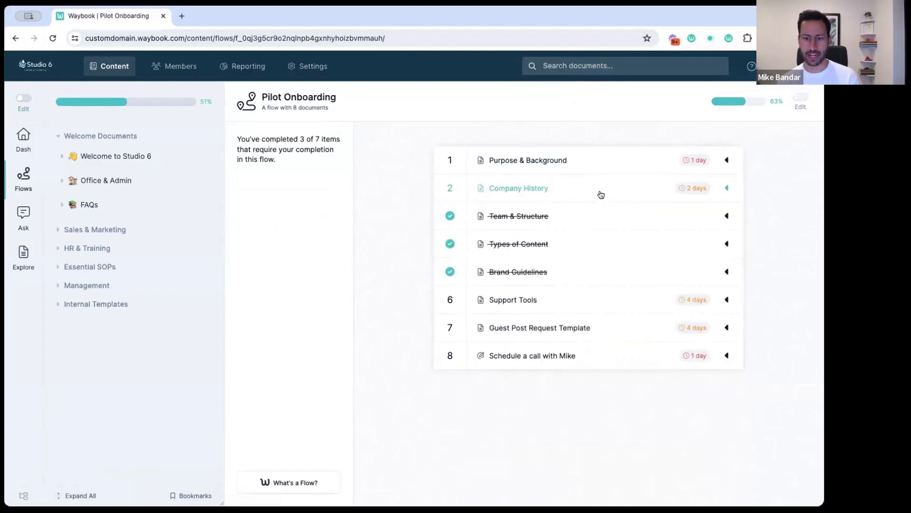
# Open the call-scheduling task, browse the Calendly calendar to February 15, and mark it complete
pyautogui.click(598, 355)
pyautogui.scroll(-2, 643, 270)
pyautogui.scroll(-5, 645, 271)
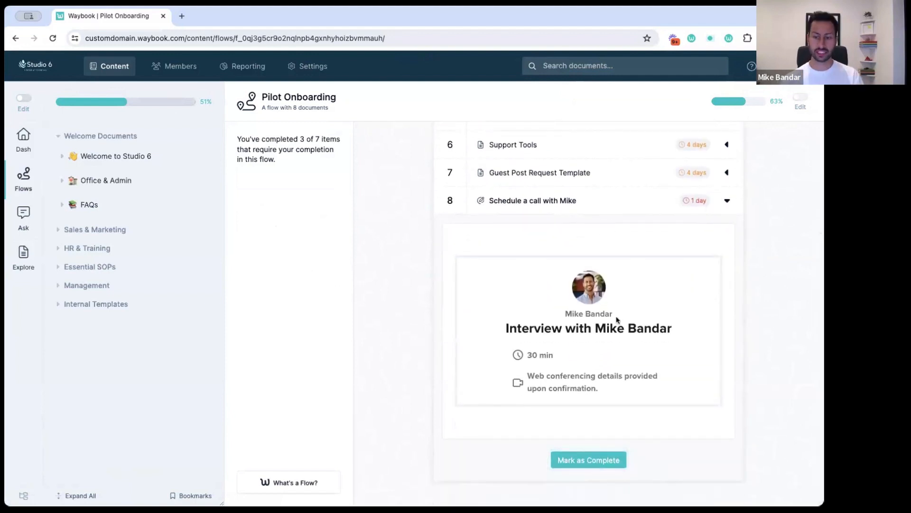
pyautogui.scroll(-6, 616, 319)
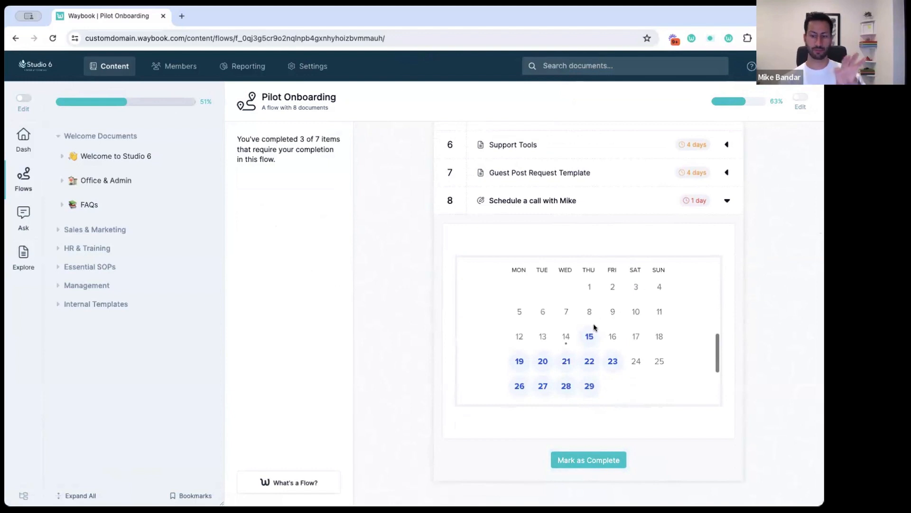
pyautogui.click(589, 336)
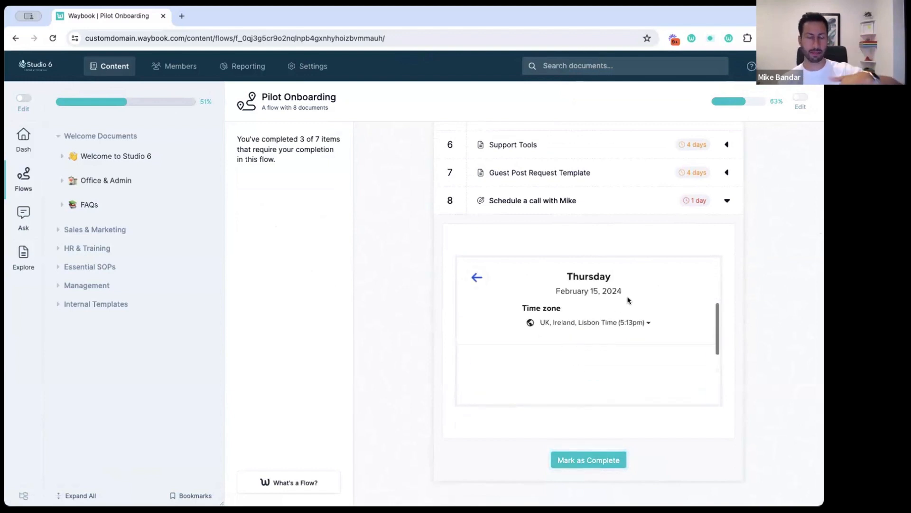
pyautogui.scroll(-2, 634, 355)
pyautogui.scroll(5, 634, 355)
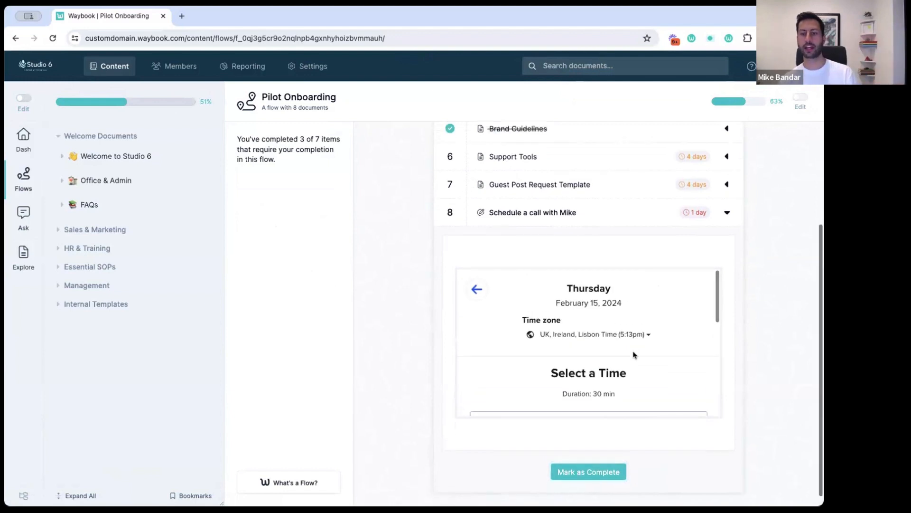
pyautogui.scroll(2, 634, 355)
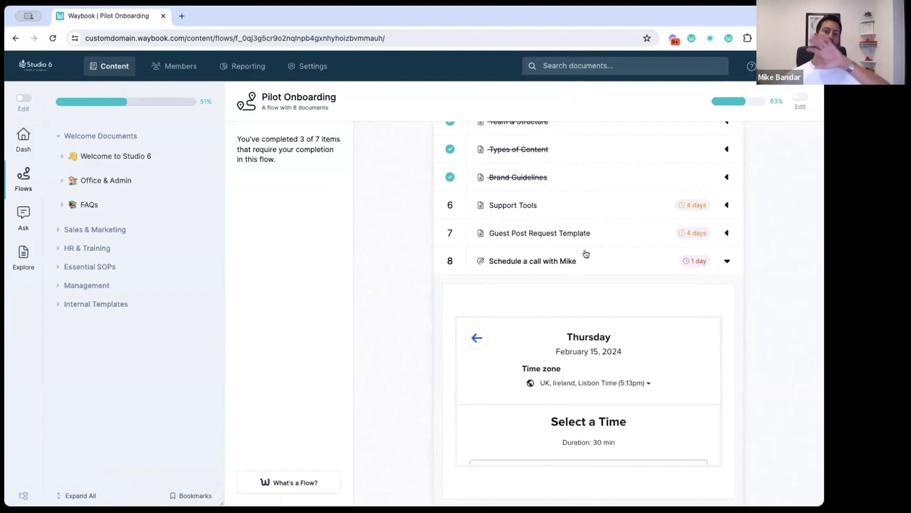
pyautogui.click(586, 255)
pyautogui.click(585, 362)
pyautogui.scroll(-3, 631, 427)
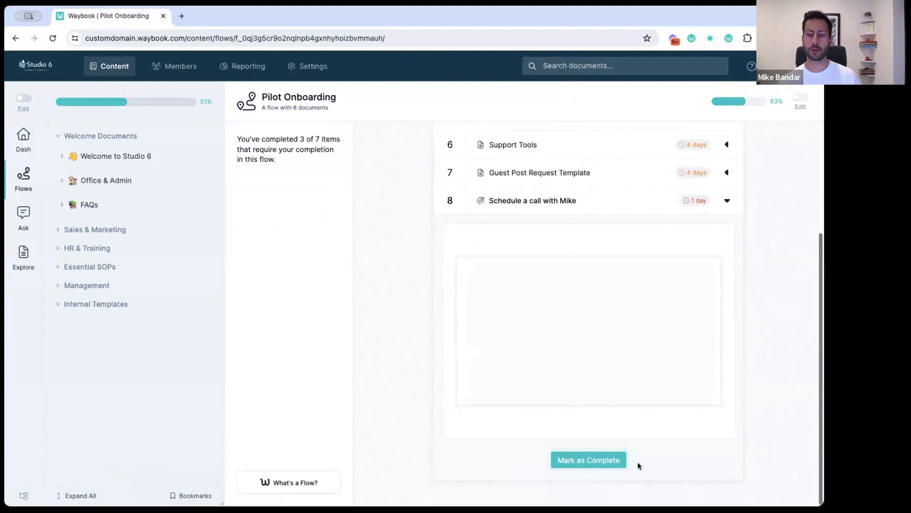
pyautogui.click(580, 460)
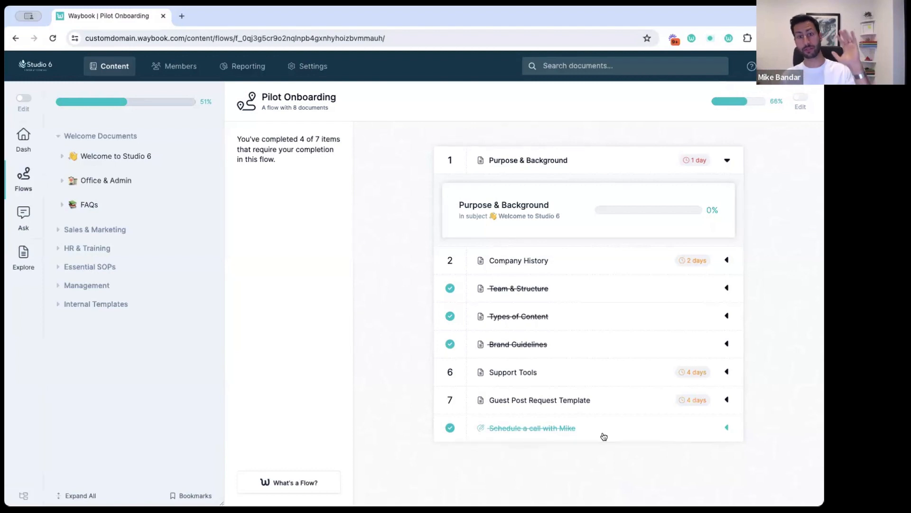
# In Reporting's Report Builder, create a Flow report for the Pilot Onboarding flow
pyautogui.click(229, 70)
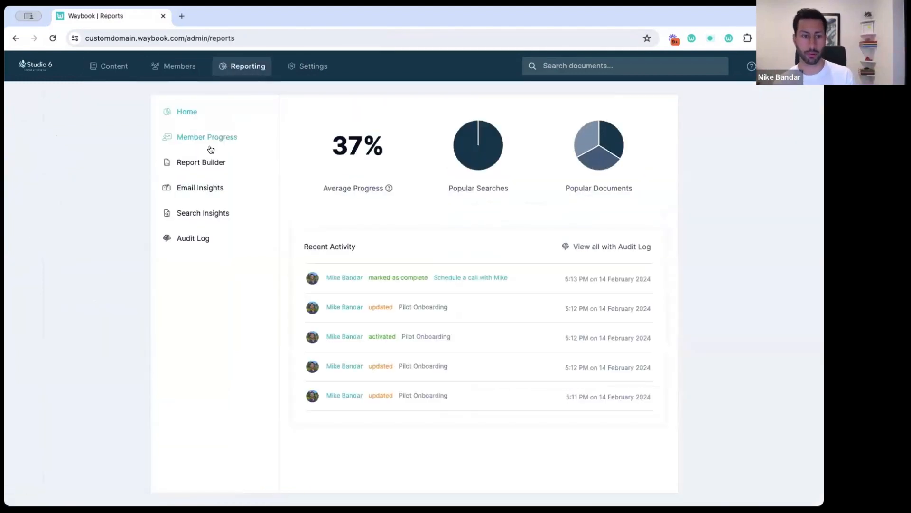
pyautogui.click(190, 164)
pyautogui.click(361, 133)
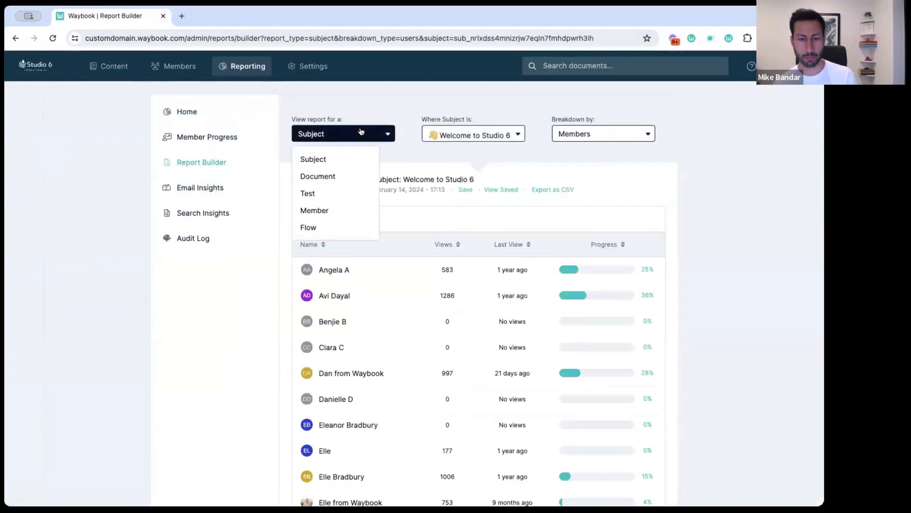
pyautogui.click(308, 228)
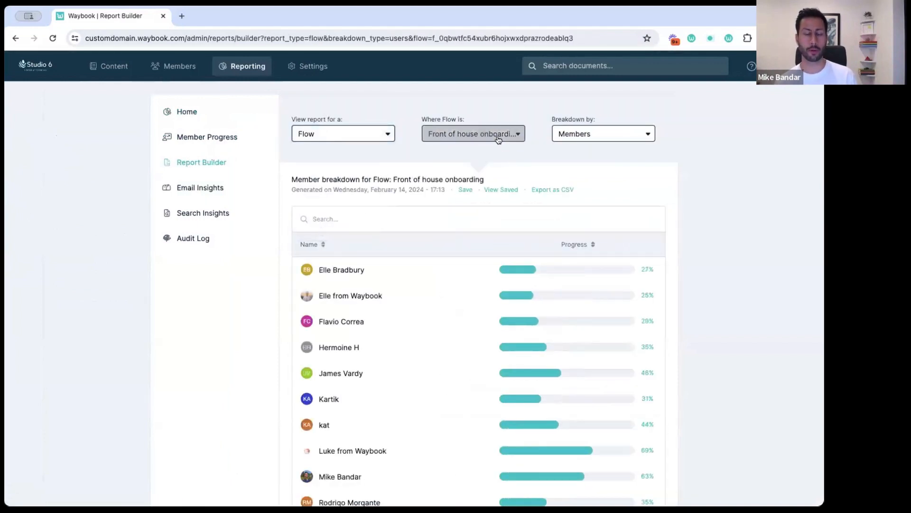
pyautogui.click(498, 138)
pyautogui.write('pil')
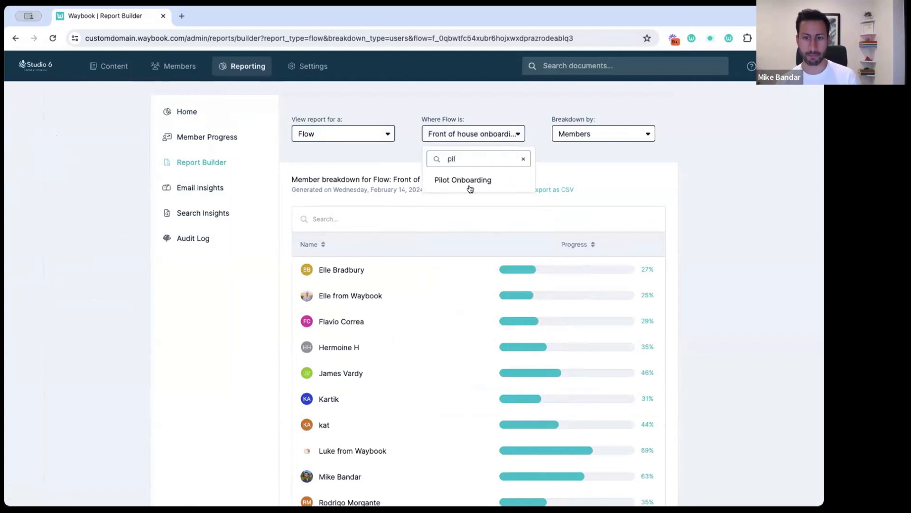
pyautogui.click(469, 186)
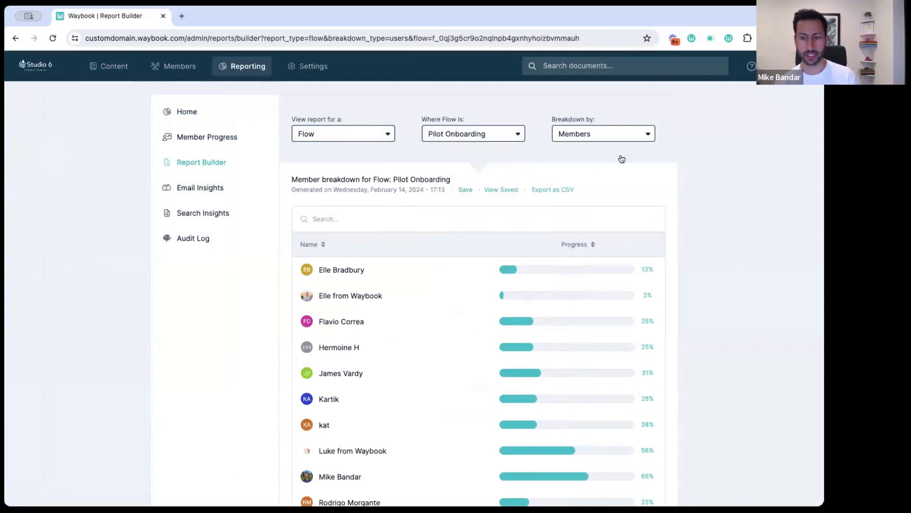
# Keep the breakdown by Members to review each member's progress, then return to Content
pyautogui.click(601, 133)
pyautogui.click(725, 165)
pyautogui.moveTo(589, 243)
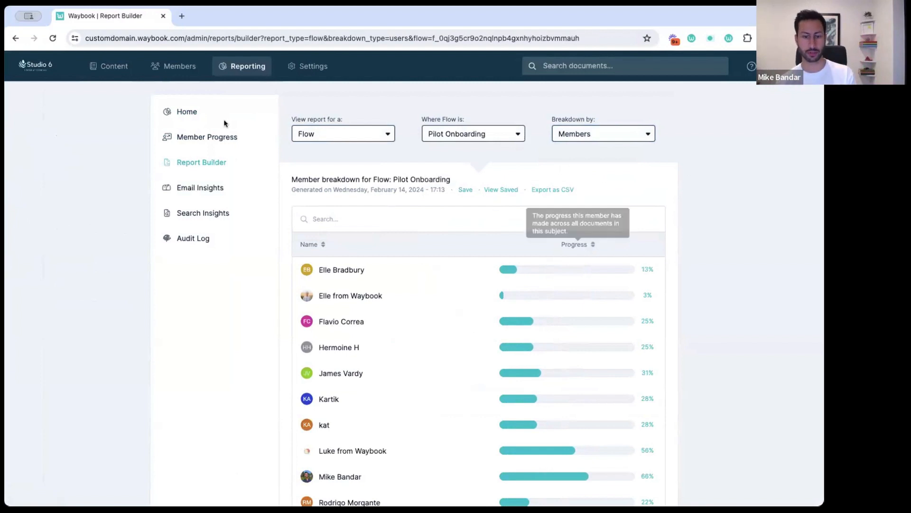
pyautogui.click(97, 66)
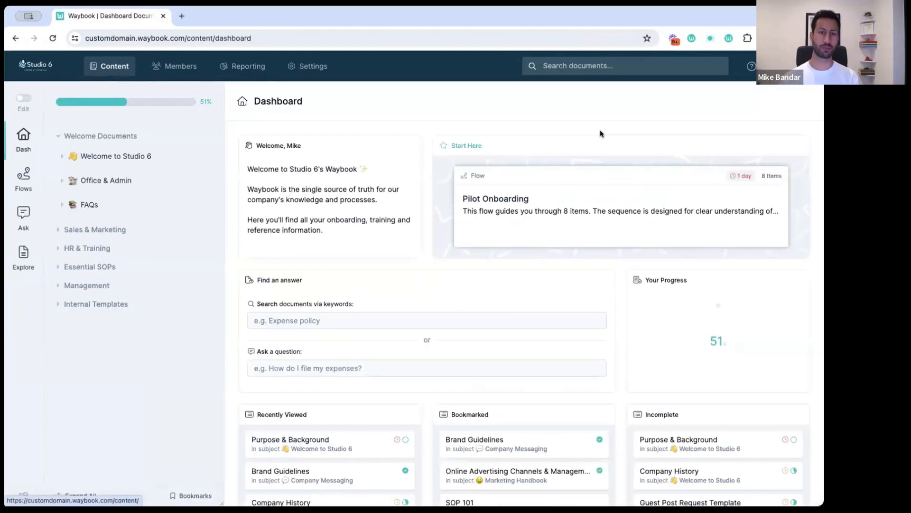